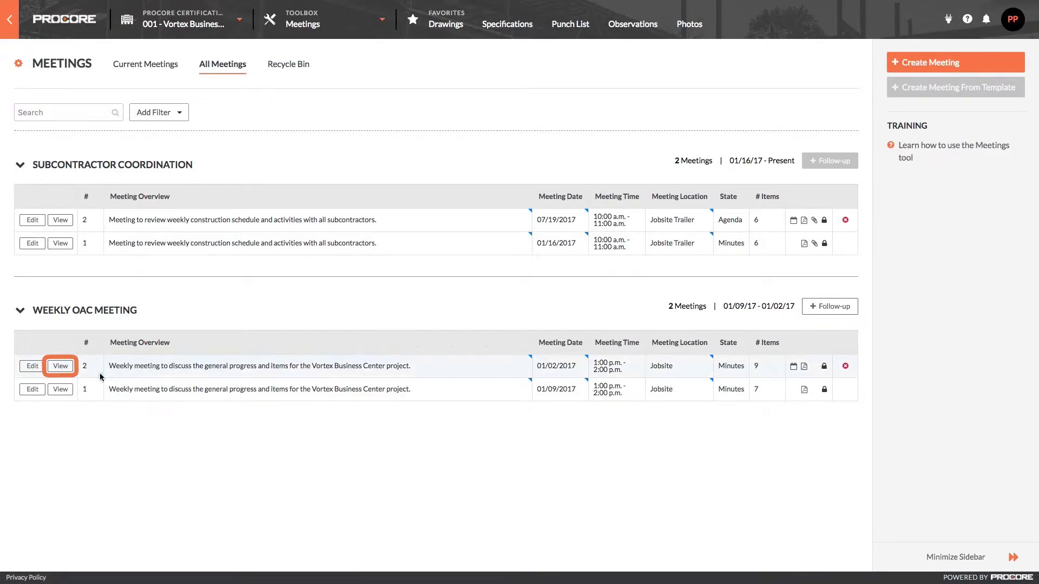
# - Open the Weekly OAC Meeting #2 minutes and review the On-Going, New Business and Old Business items
pyautogui.click(60, 367)
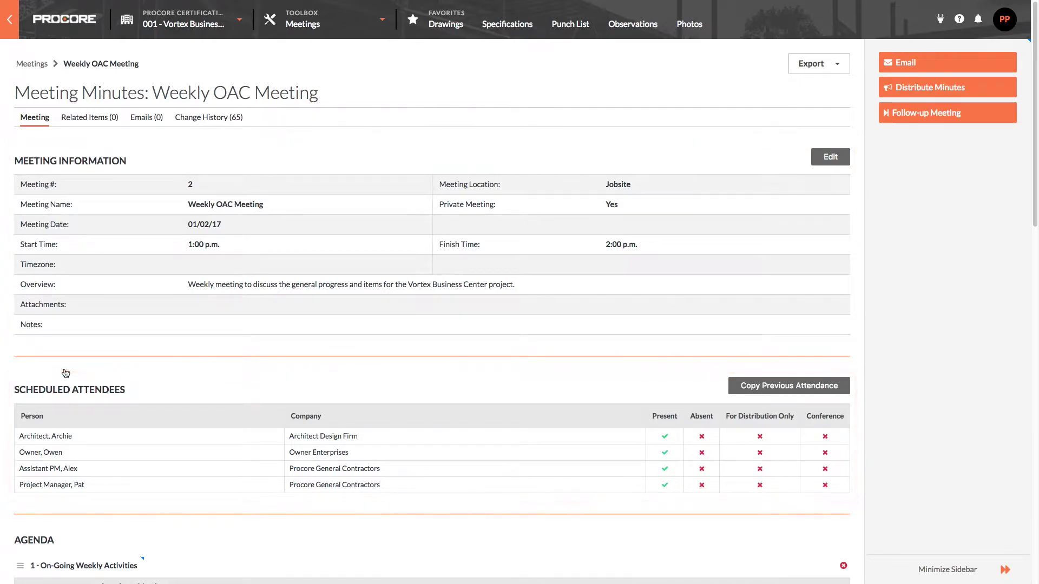
pyautogui.scroll(-9, 413, 501)
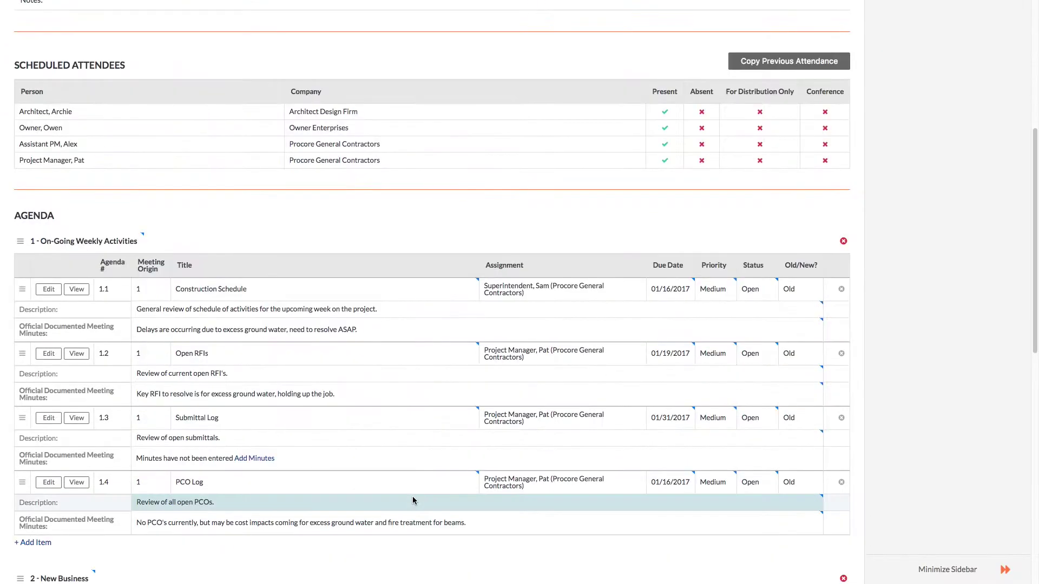
pyautogui.scroll(-1, 412, 496)
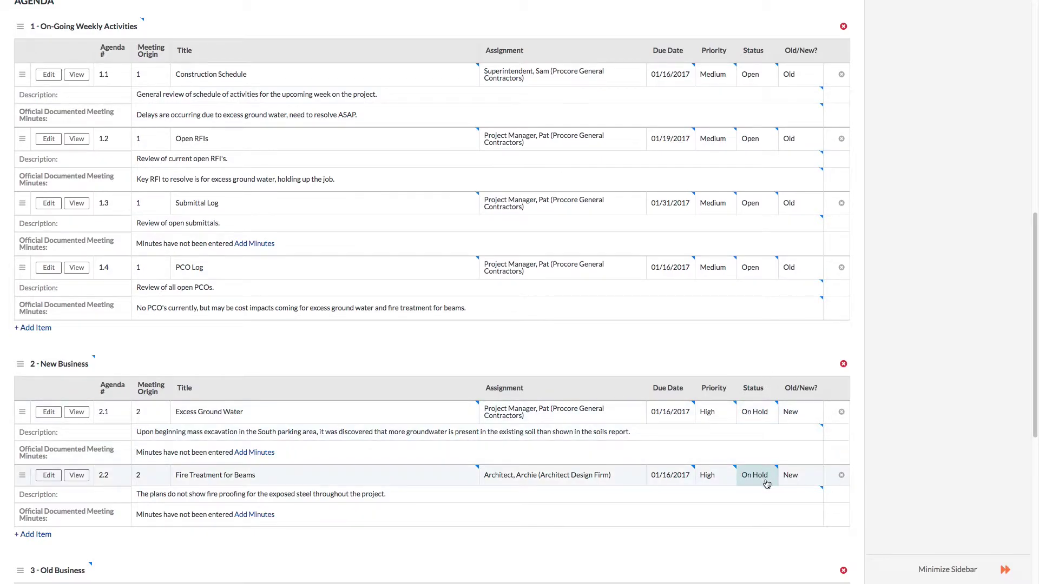
pyautogui.scroll(-5, 767, 483)
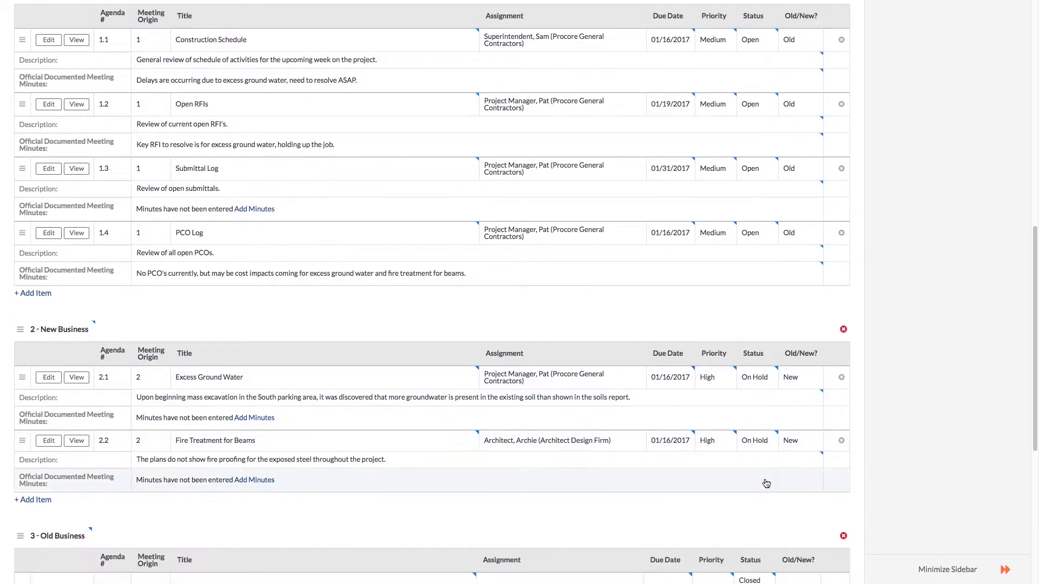
pyautogui.scroll(-6, 766, 483)
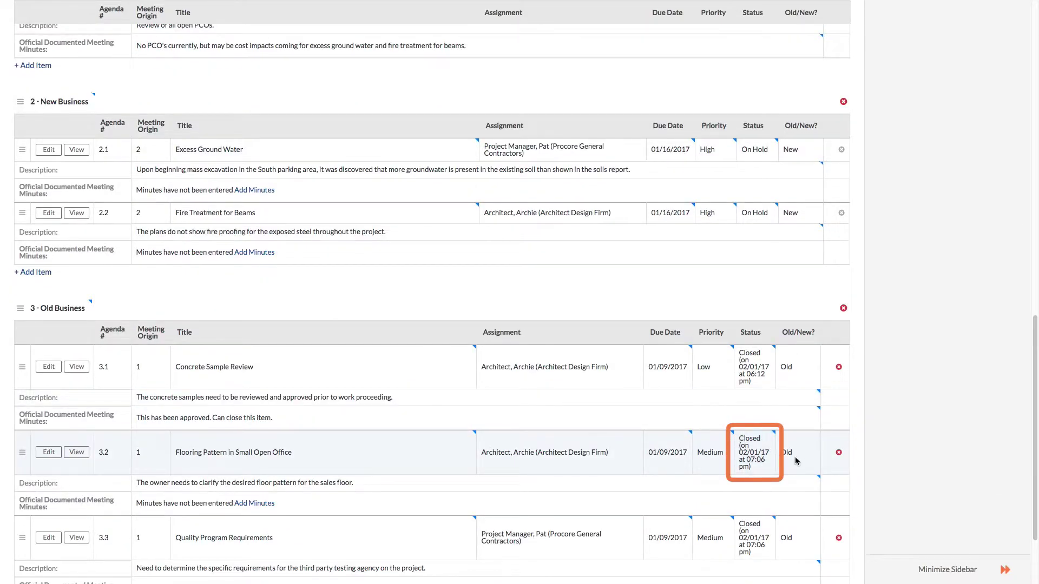
pyautogui.scroll(20, 920, 449)
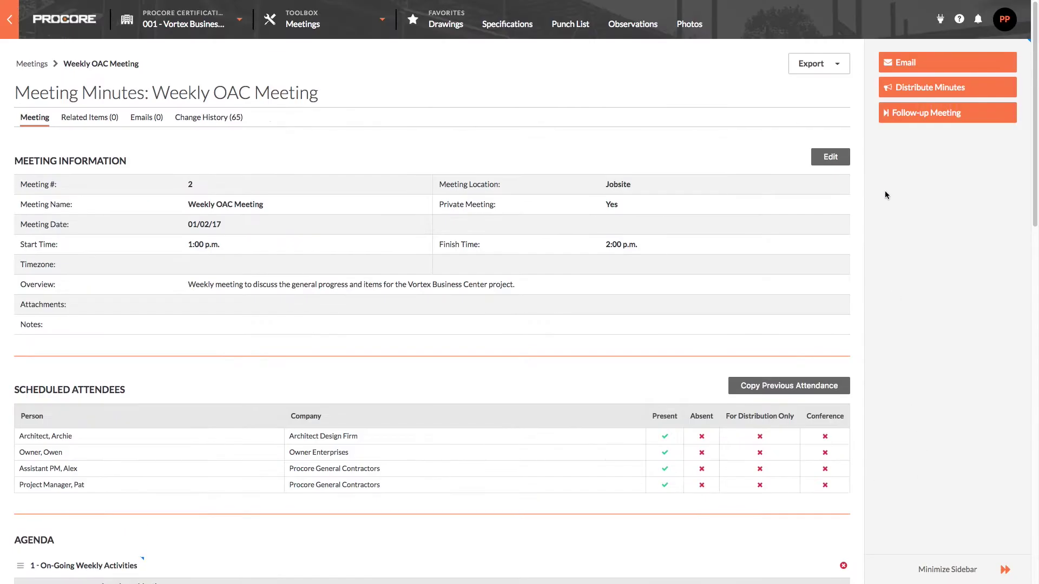
# - Create a follow-up meeting and check that the agenda items carried over as Old
pyautogui.click(965, 119)
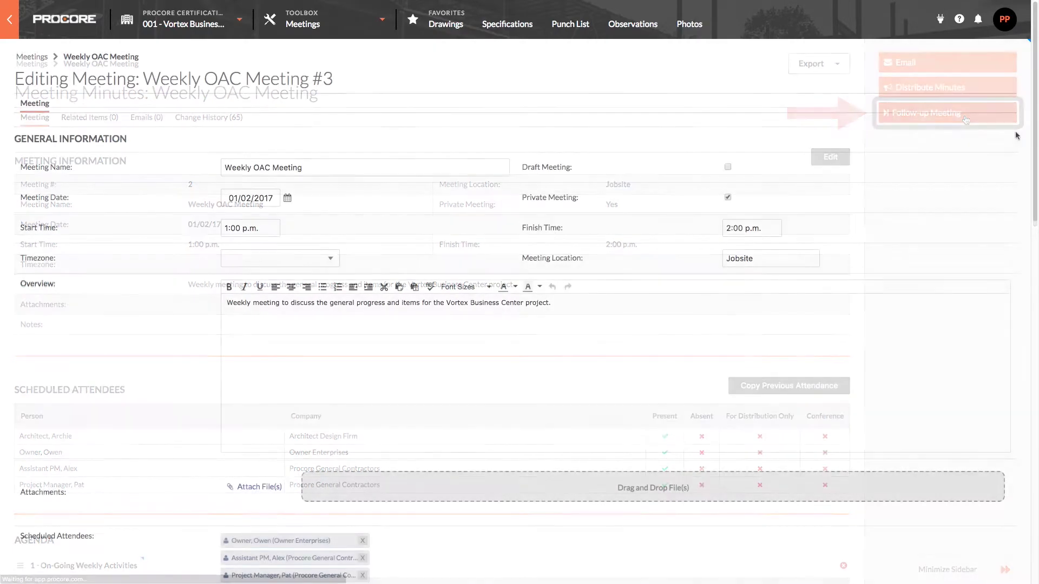
pyautogui.scroll(-15, 1036, 125)
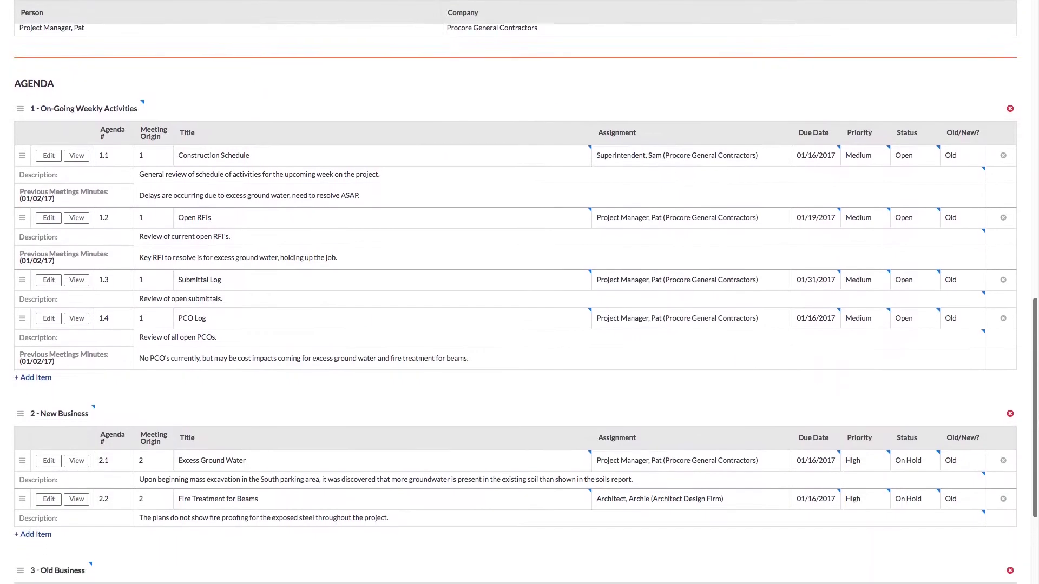
pyautogui.scroll(-2, 1035, 459)
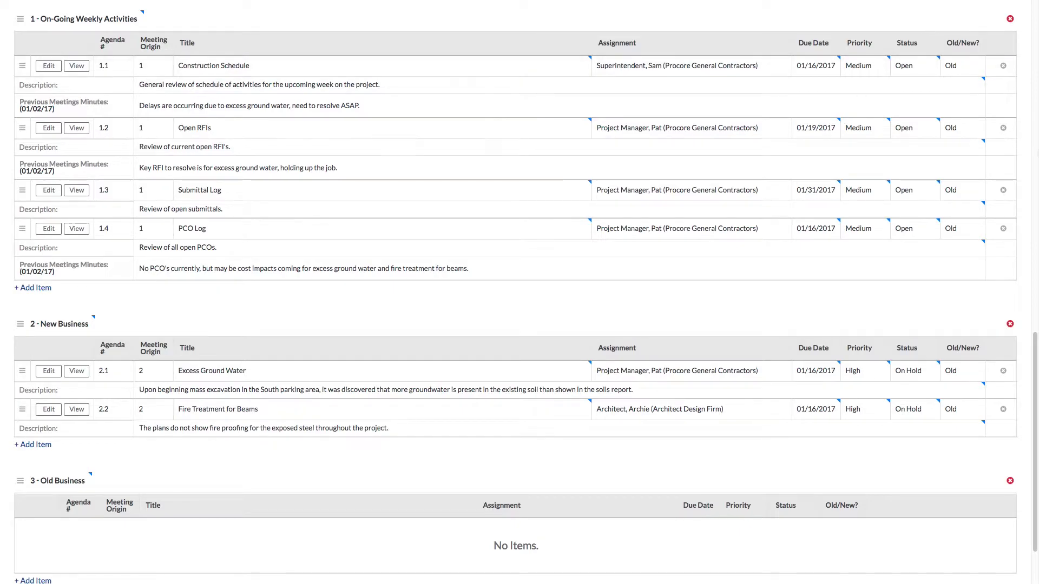
pyautogui.scroll(1, 1034, 334)
pyautogui.scroll(15, 1035, 334)
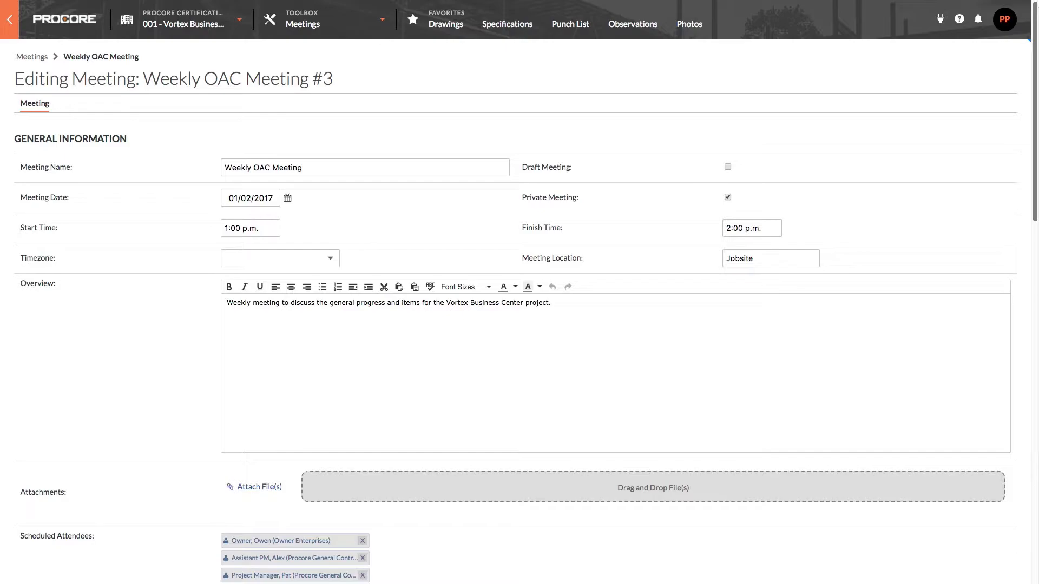
# - Set the meeting date to 01/23/2017, keep 1:00–2:00 p.m., and leave it not a draft
pyautogui.click(236, 204)
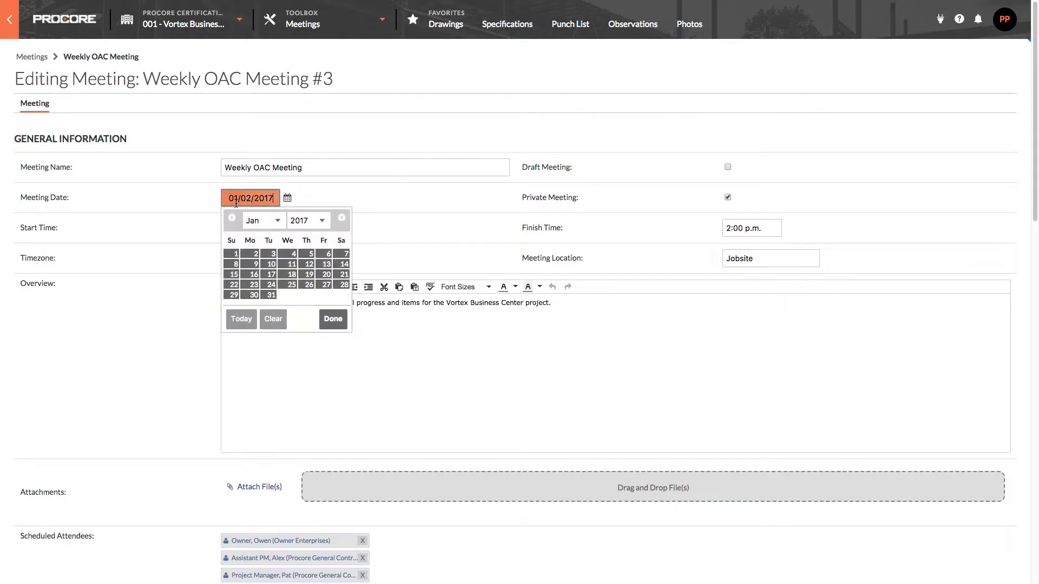
pyautogui.click(251, 278)
pyautogui.click(267, 233)
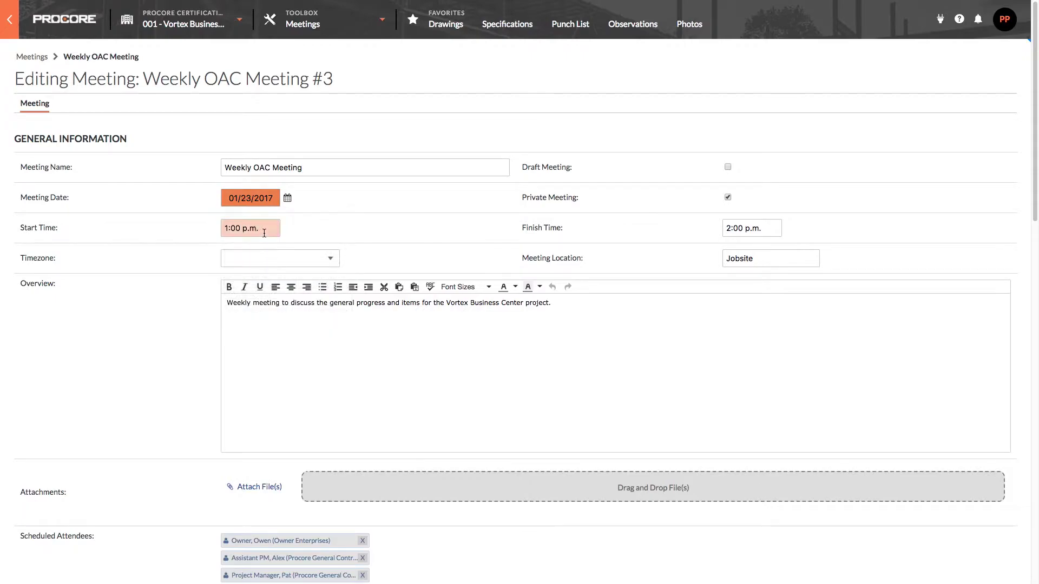
pyautogui.click(743, 229)
pyautogui.click(813, 225)
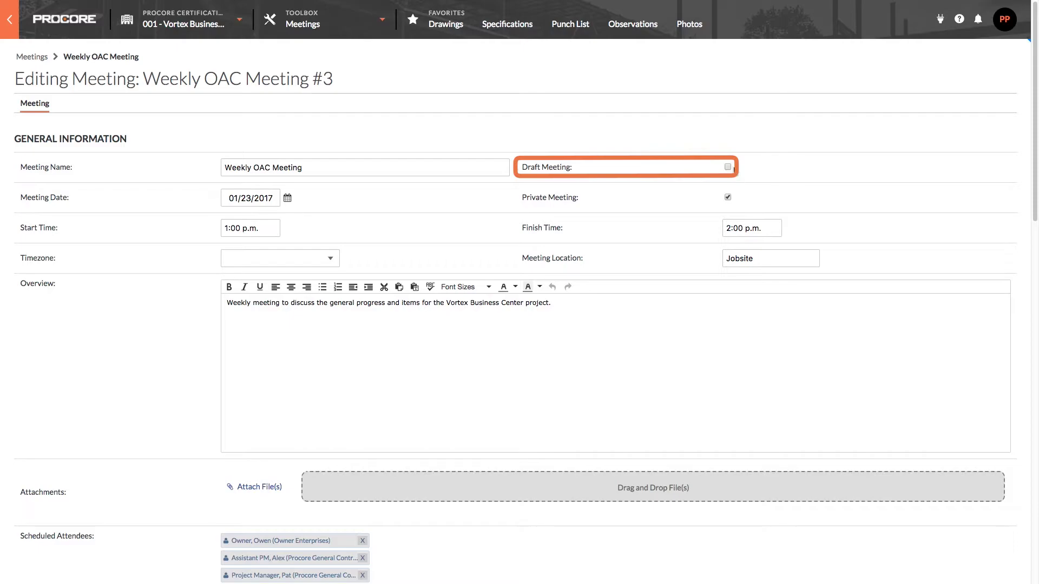
pyautogui.click(728, 168)
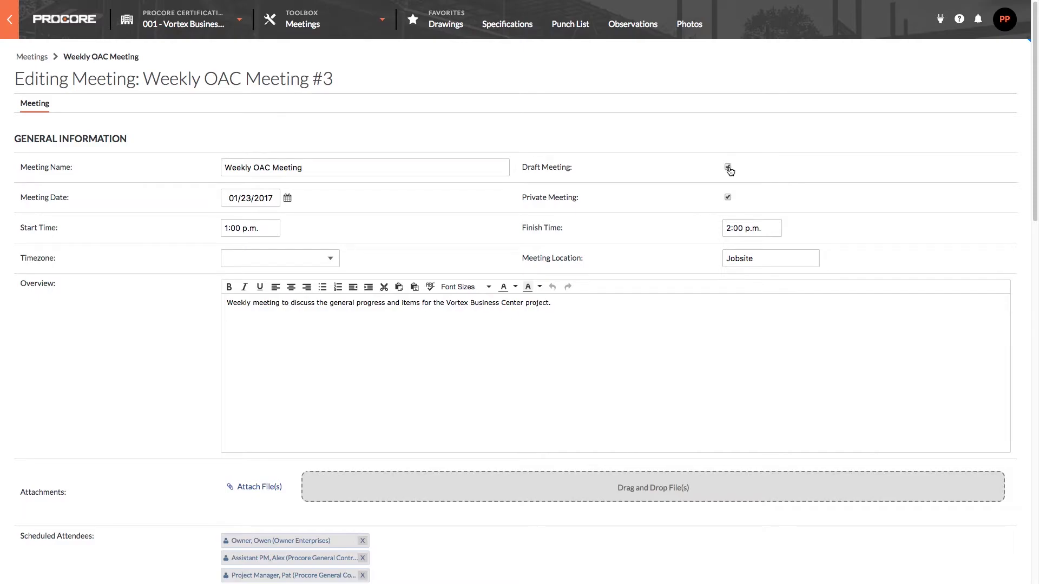
pyautogui.click(730, 171)
# - Add the Procore General Contractors superintendent as a fifth scheduled attendee
pyautogui.scroll(-3, 732, 205)
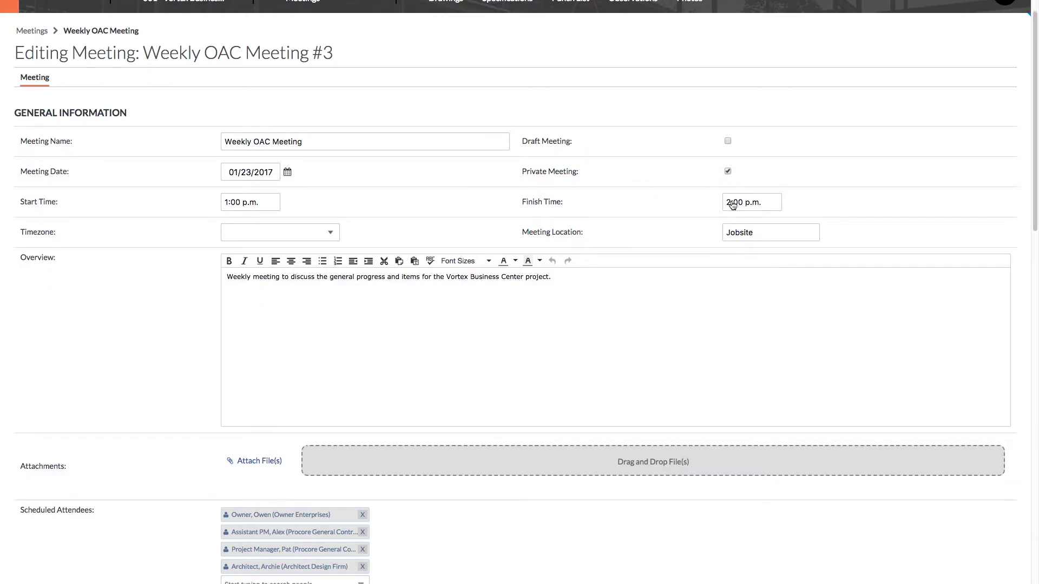
pyautogui.scroll(-2, 732, 205)
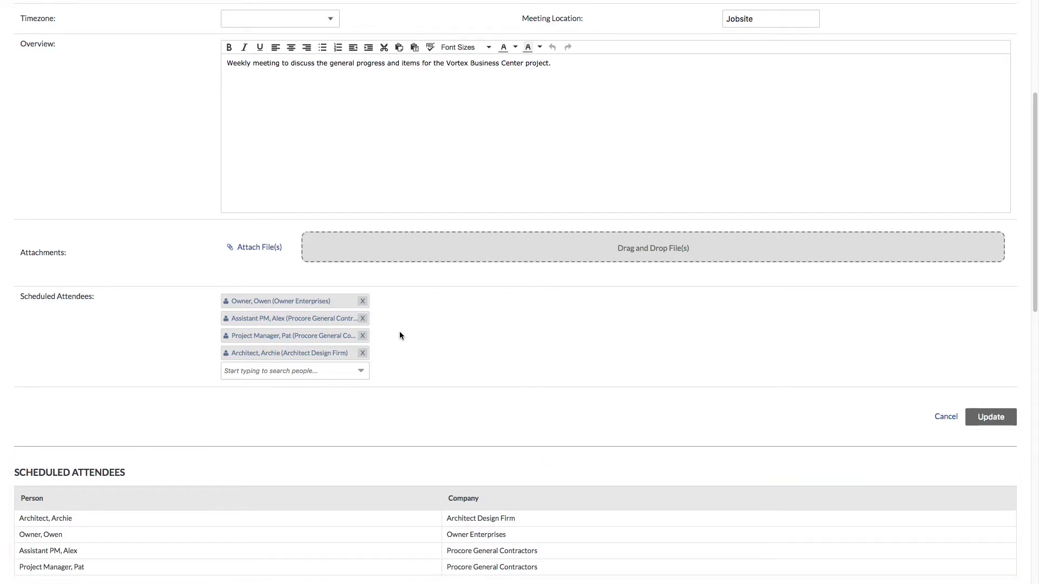
pyautogui.click(331, 369)
pyautogui.write('sam')
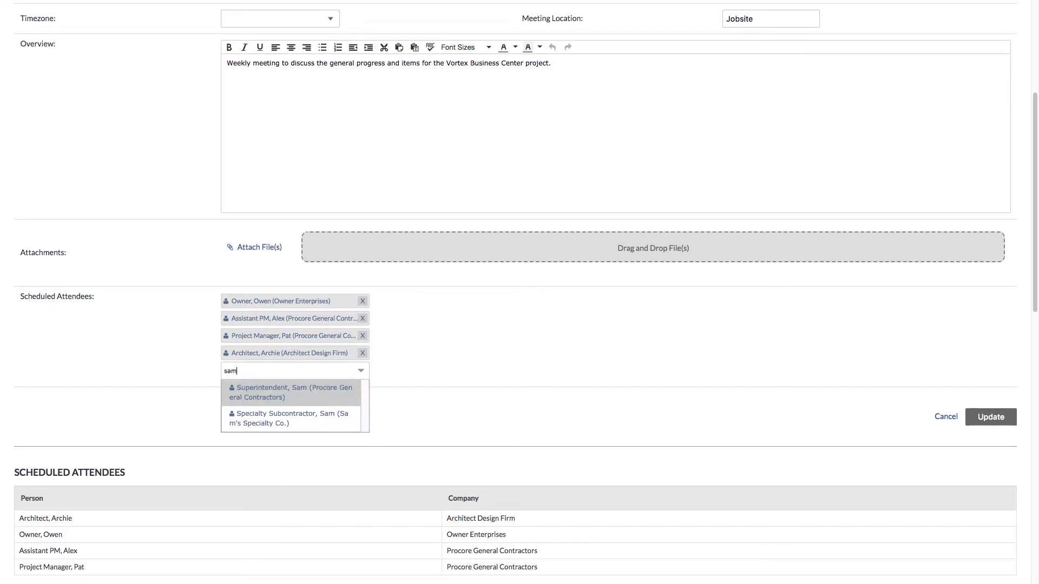
pyautogui.click(325, 399)
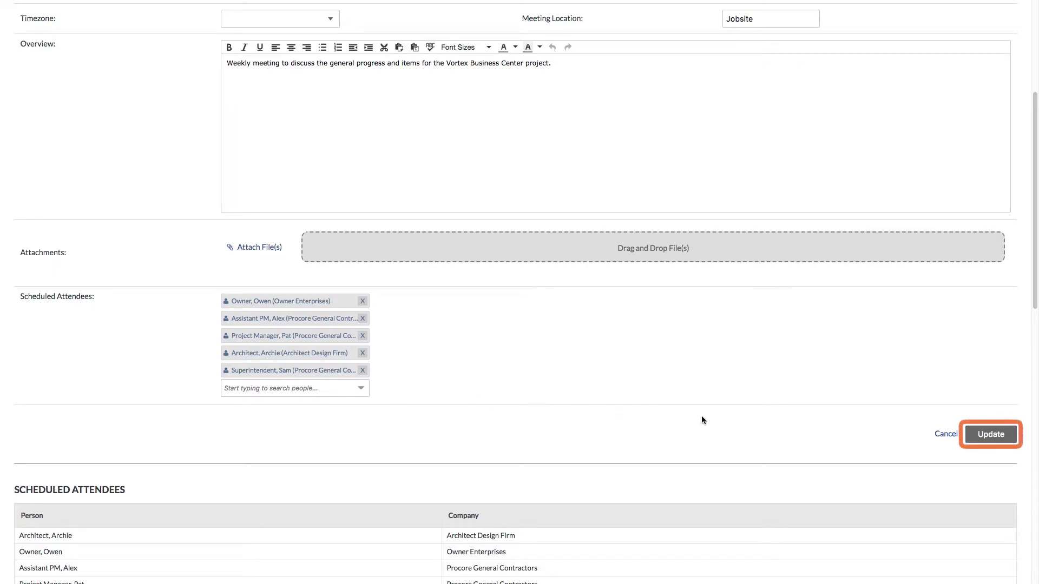
# - Save the updated meeting details with the new attendee
pyautogui.click(1014, 440)
pyautogui.scroll(-6, 1015, 442)
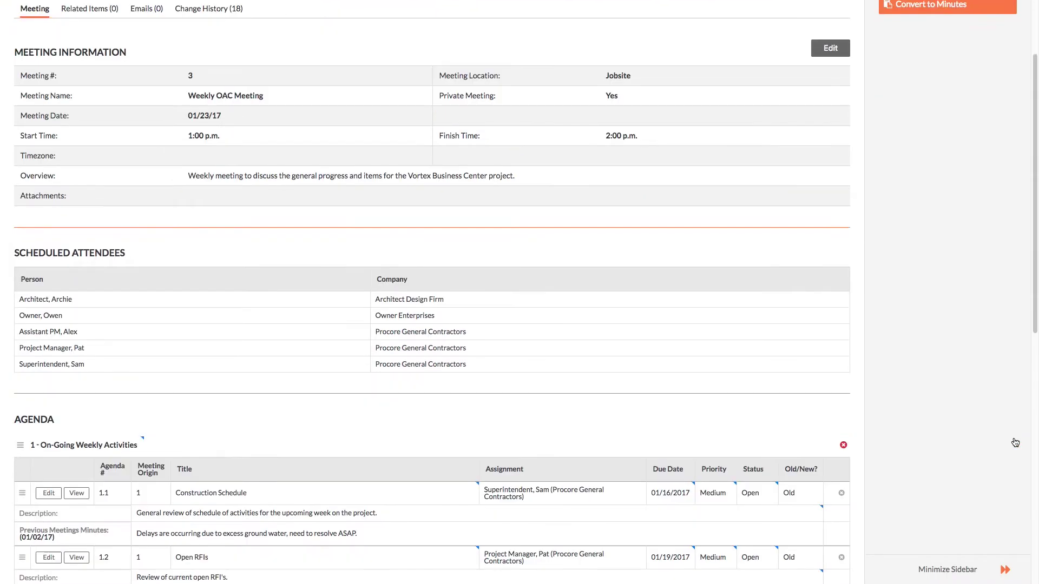
pyautogui.scroll(-4, 1015, 442)
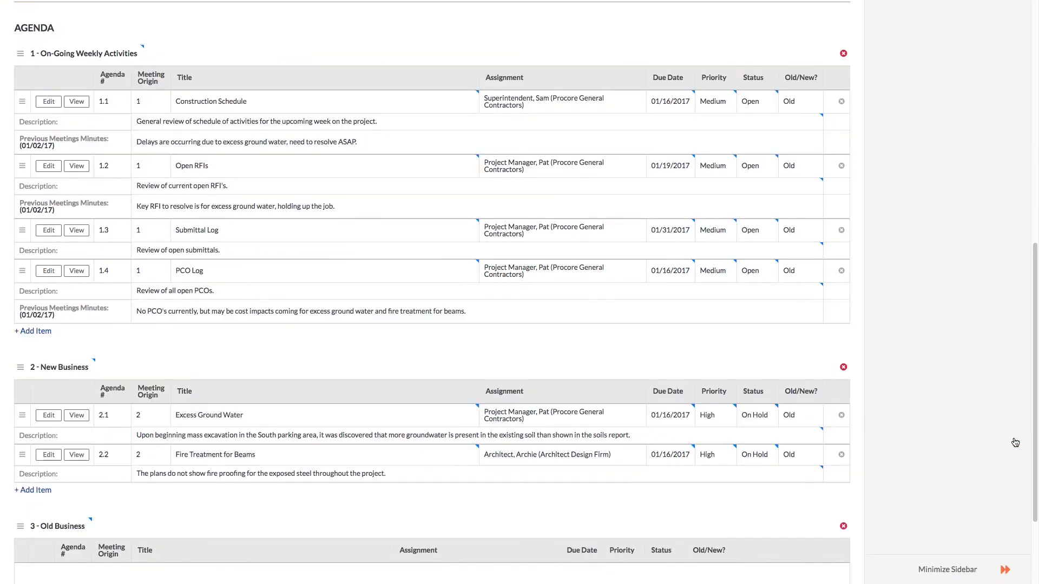
pyautogui.scroll(1, 1014, 443)
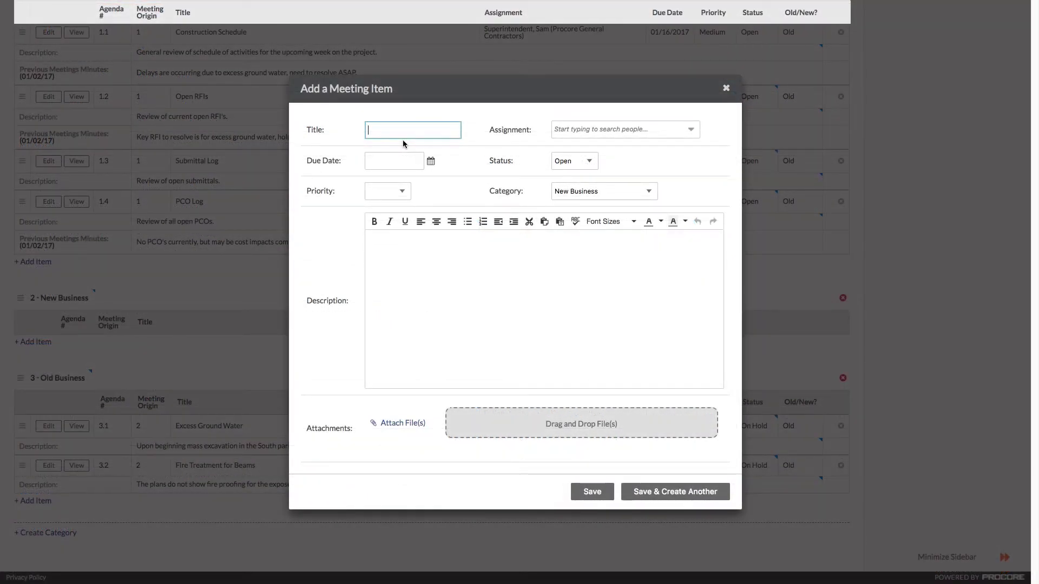
# - Add New Business item 'Concrete Sample Review' for the architect, due 02/06/2017, Medium priority, with a review description
pyautogui.write('Concrete Sample Review')
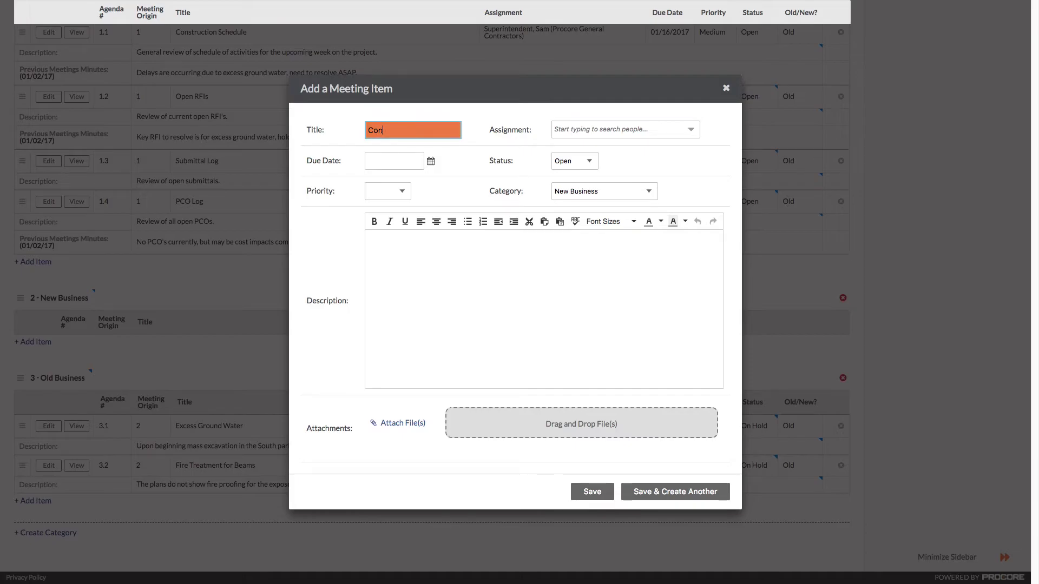
pyautogui.press('Tab')
pyautogui.write('Arch')
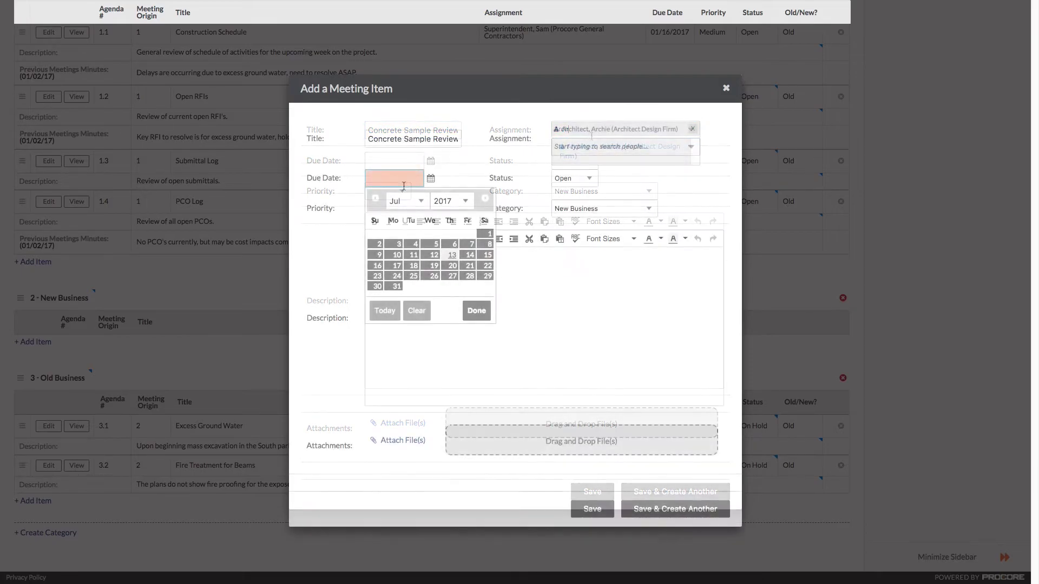
pyautogui.click(406, 201)
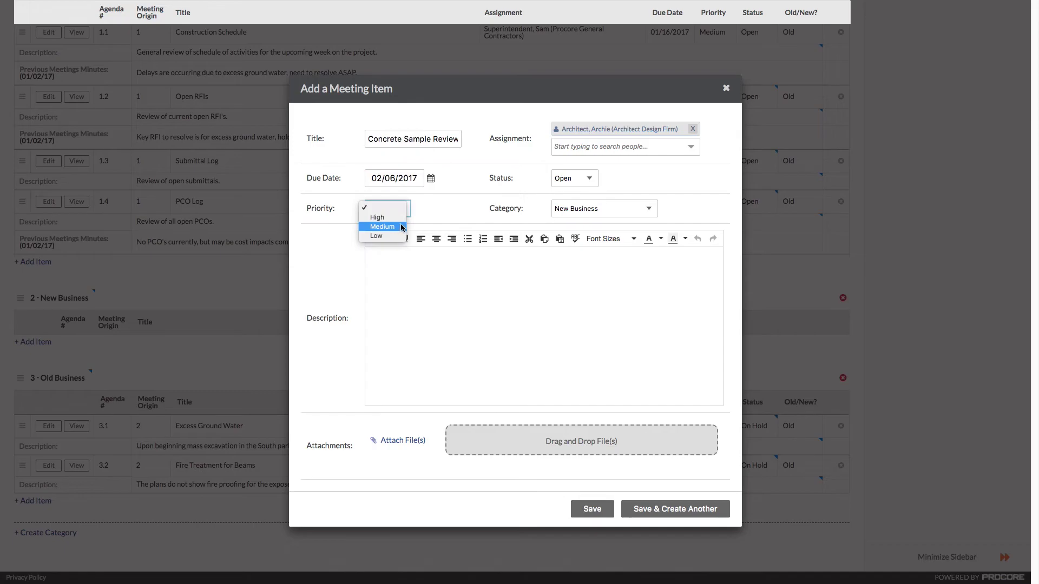
pyautogui.click(402, 228)
pyautogui.write('The new concrete samples need to be review')
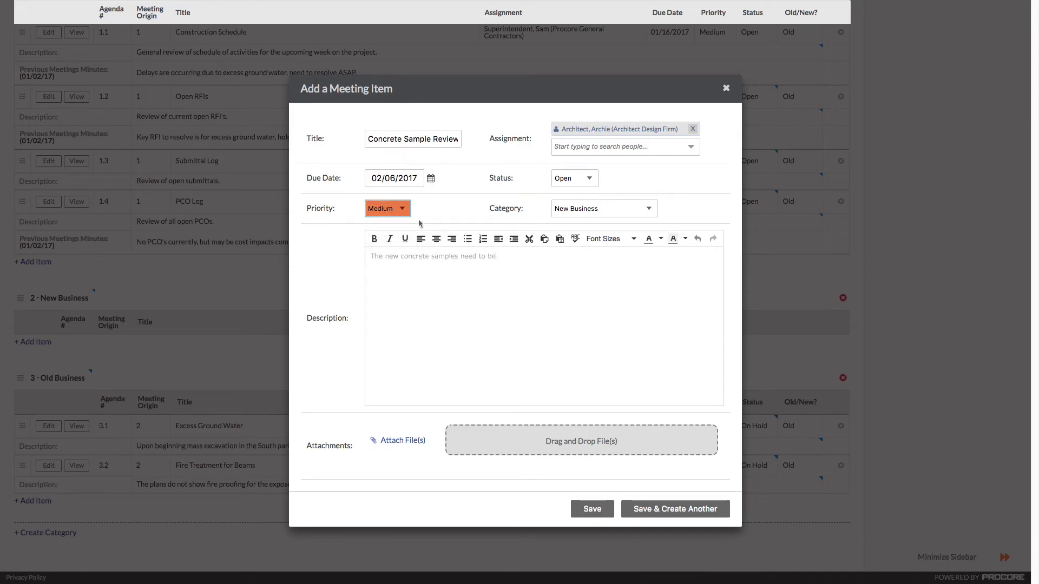
pyautogui.write('ed and approv')
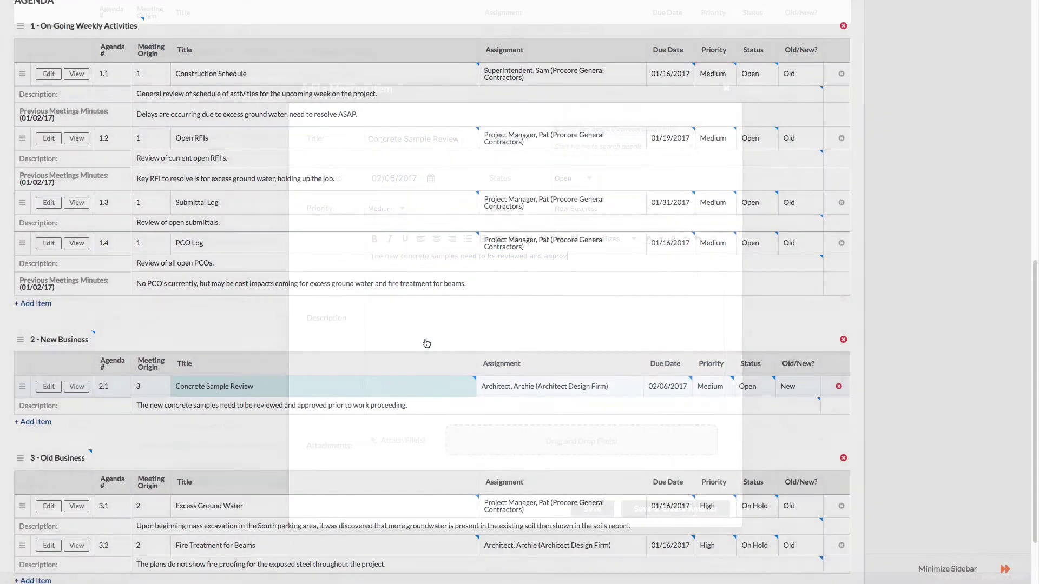
pyautogui.scroll(3, 460, 341)
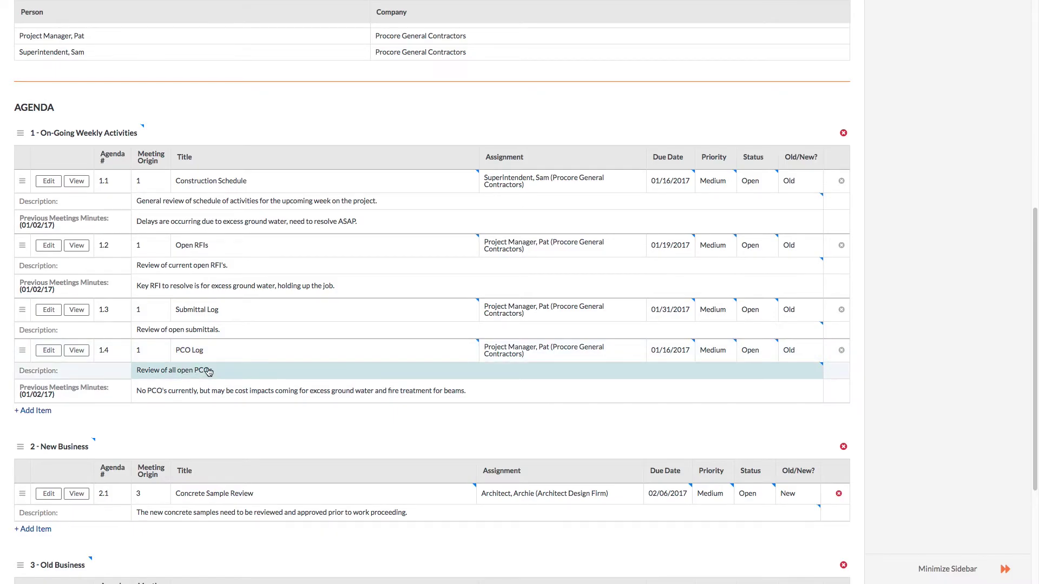
# - Drag PCO Log above Construction Schedule to make it item 1.1, leaving its title unchanged
pyautogui.moveTo(22, 351); pyautogui.dragTo(10, 177)
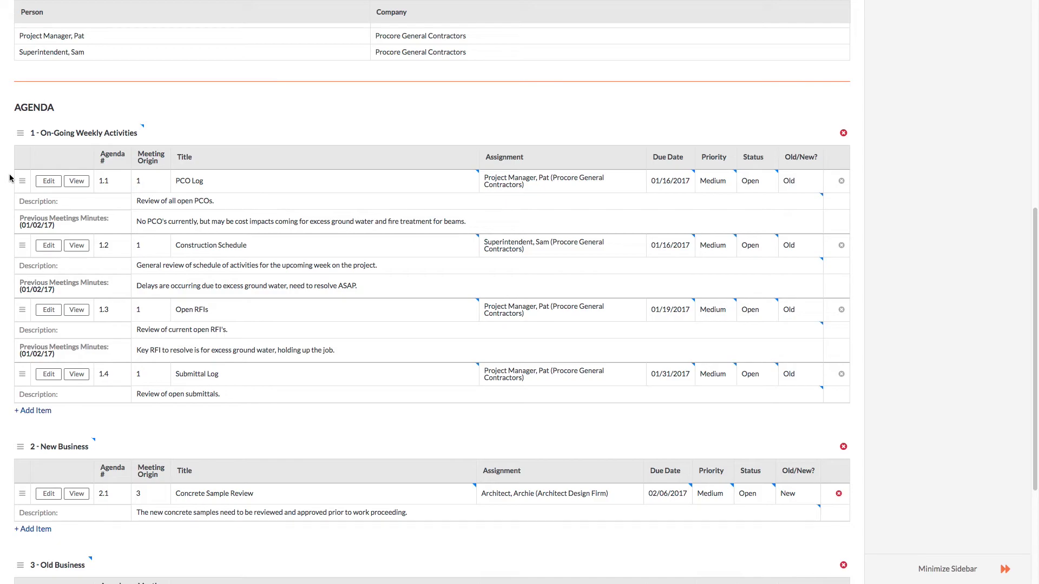
pyautogui.click(297, 192)
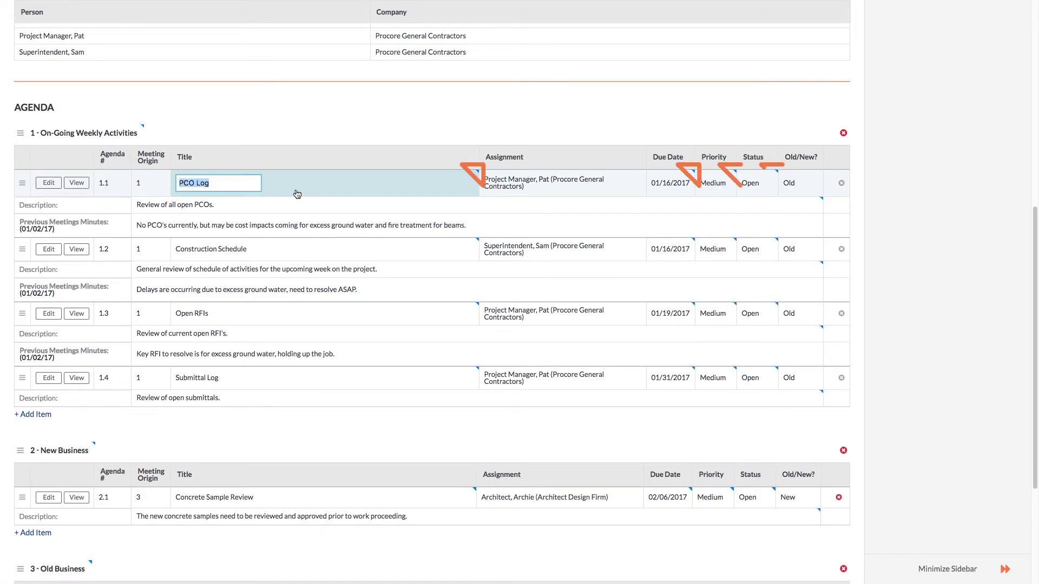
pyautogui.click(316, 136)
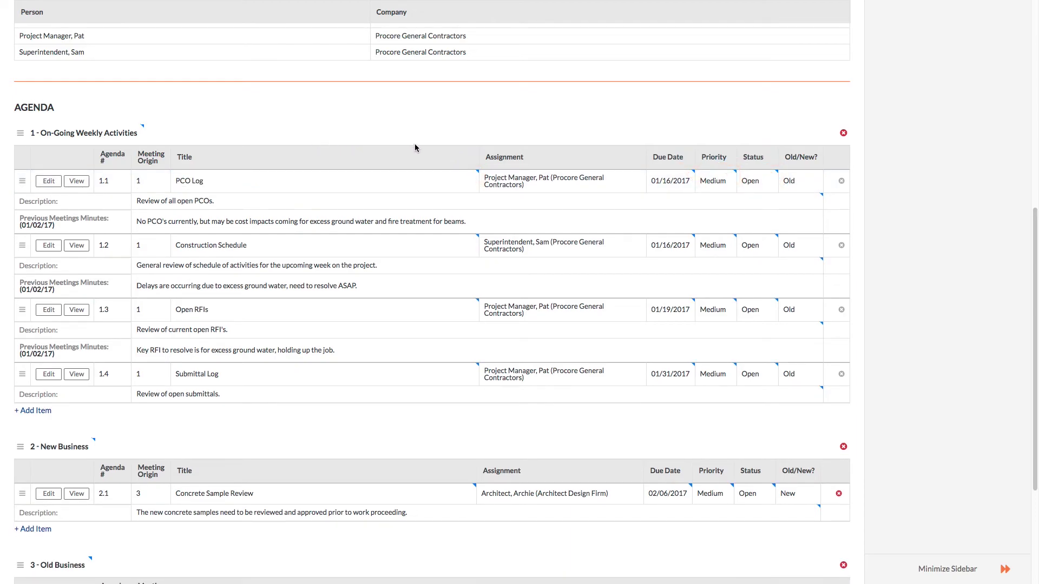
# - Distribute the Weekly OAC Meeting #3 agenda to its five scheduled attendees
pyautogui.scroll(8, 918, 187)
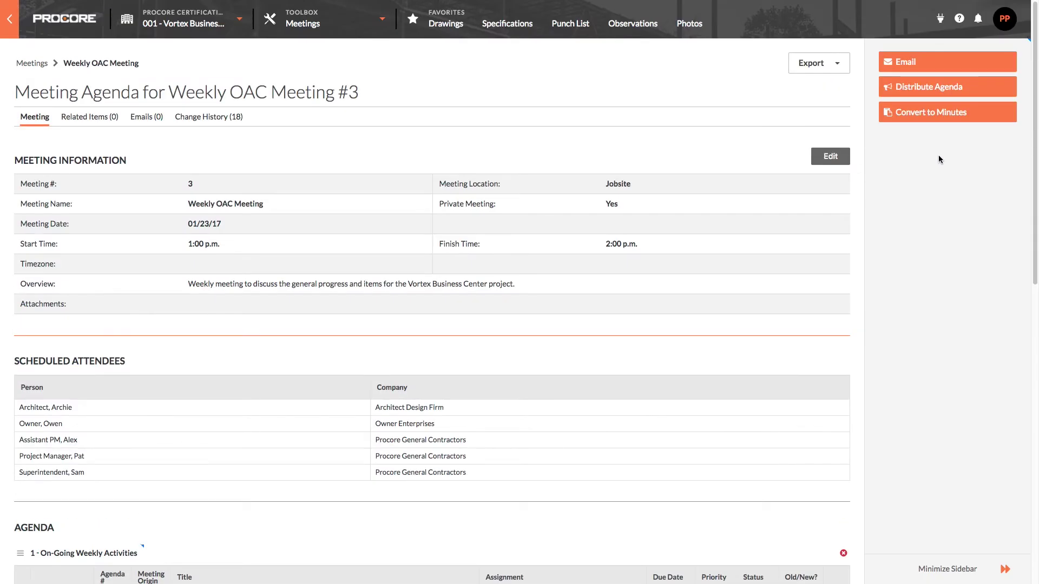
pyautogui.click(994, 90)
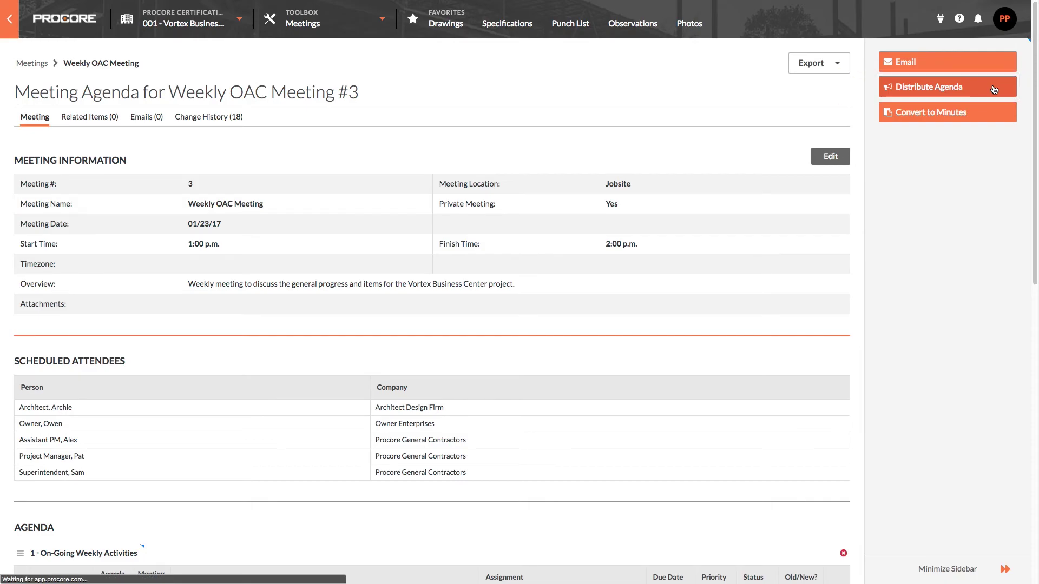